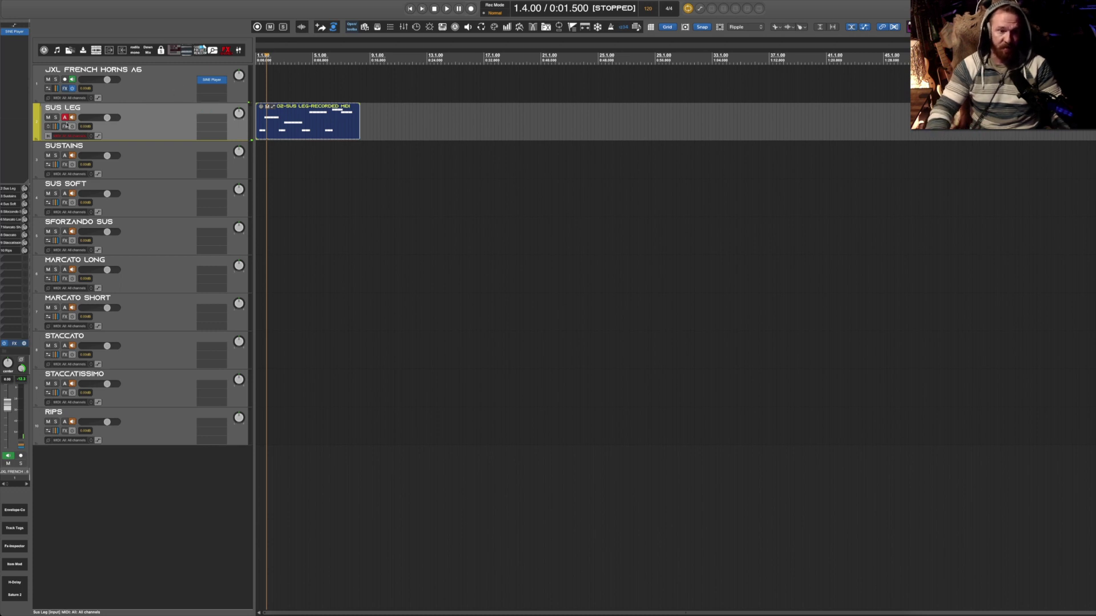
Play back the recorded MIDI item on the Sus Leg track, then stop playback
key(space)
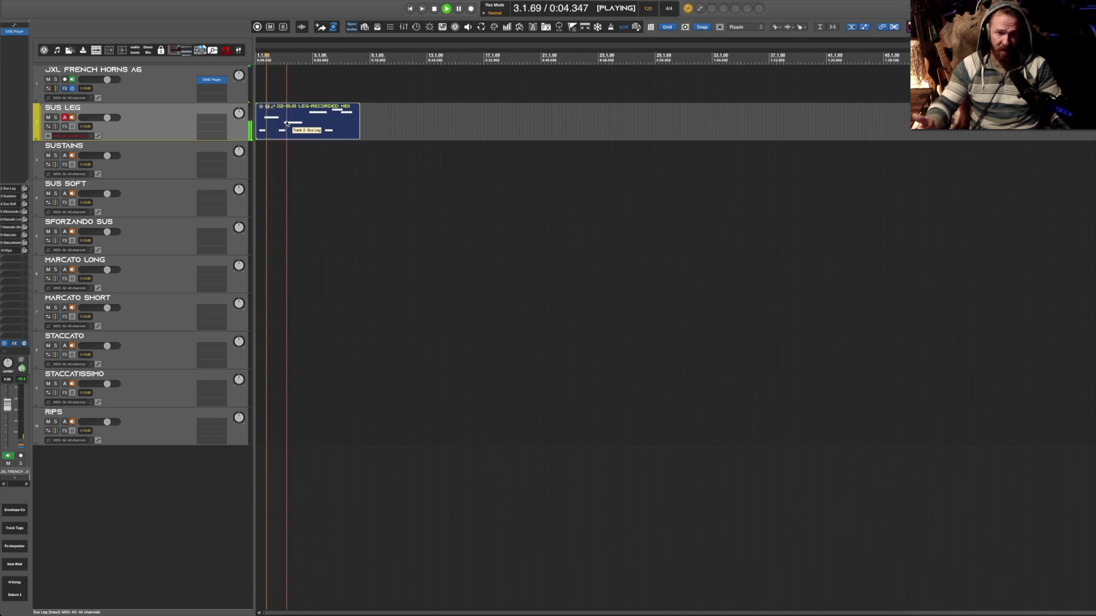
key(space)
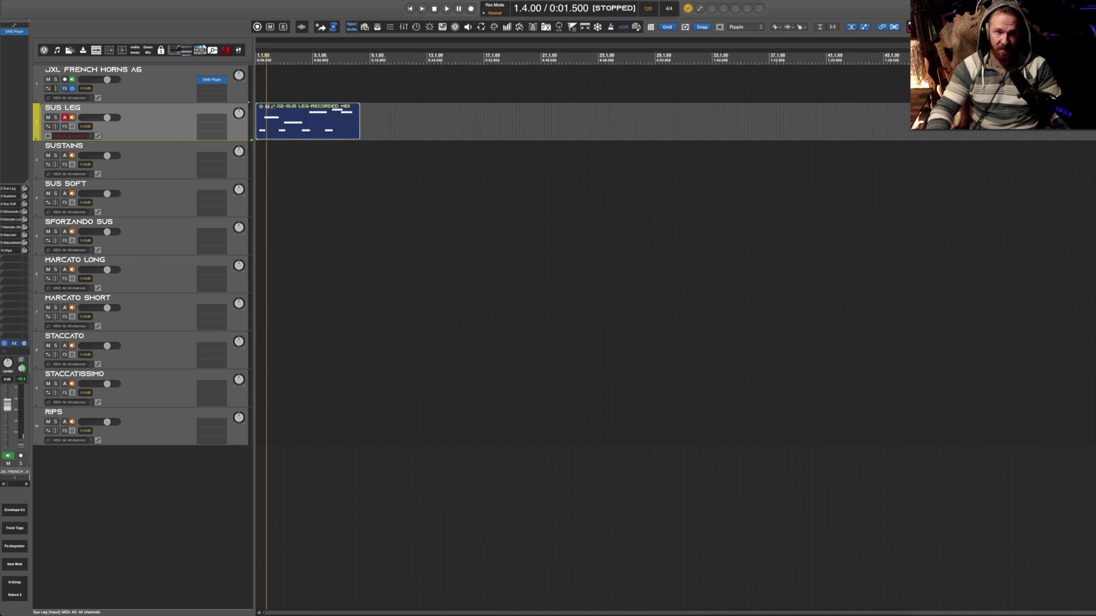
Check that feedback in routing is allowed in the advanced project settings, then accept the settings
click(50, 1)
click(85, 95)
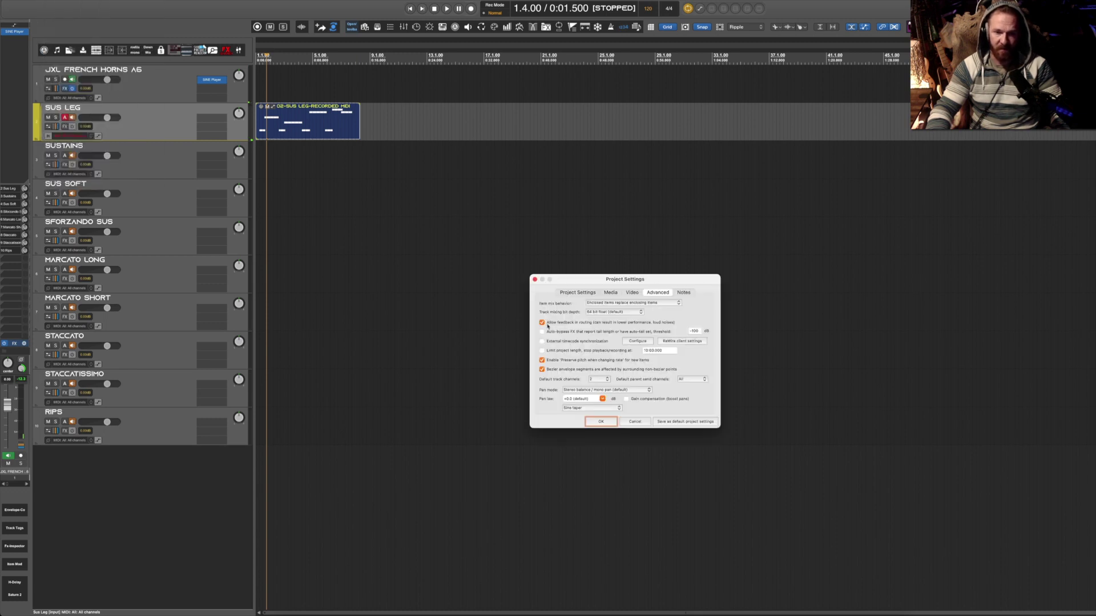
click(602, 422)
Play the Sus Leg MIDI item from position 1.2.00 and stop playback
scroll(311, 125, up, 3)
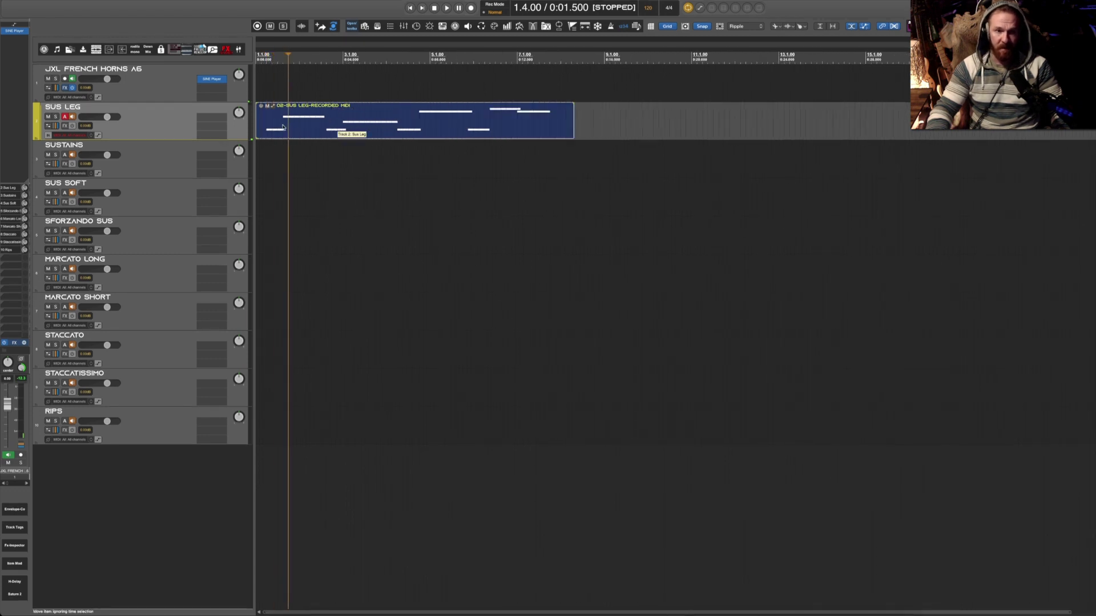
scroll(311, 125, down, 1)
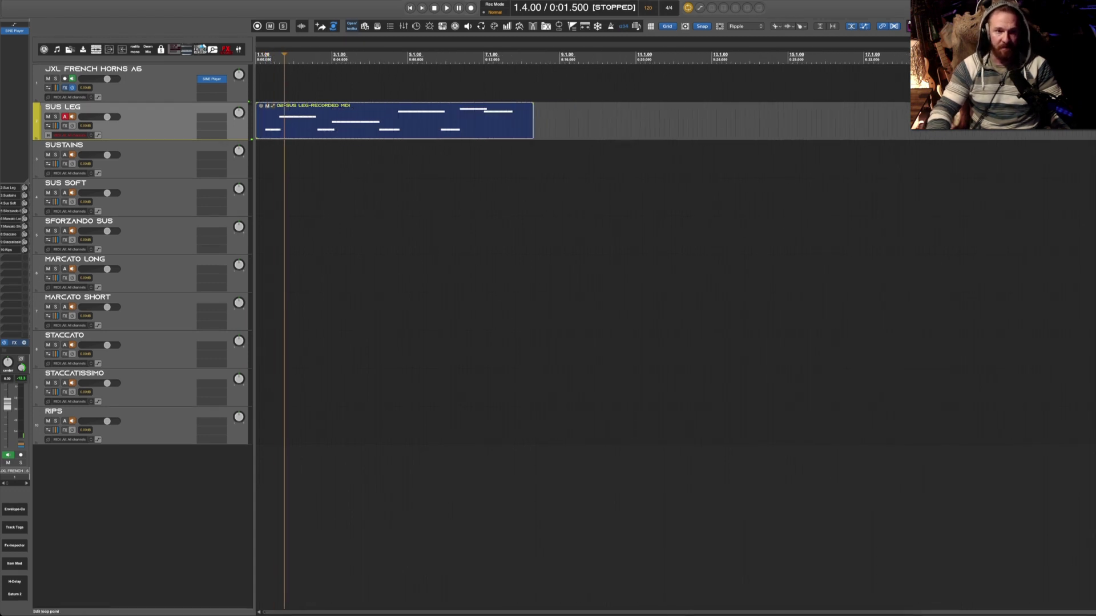
click(265, 54)
key(space)
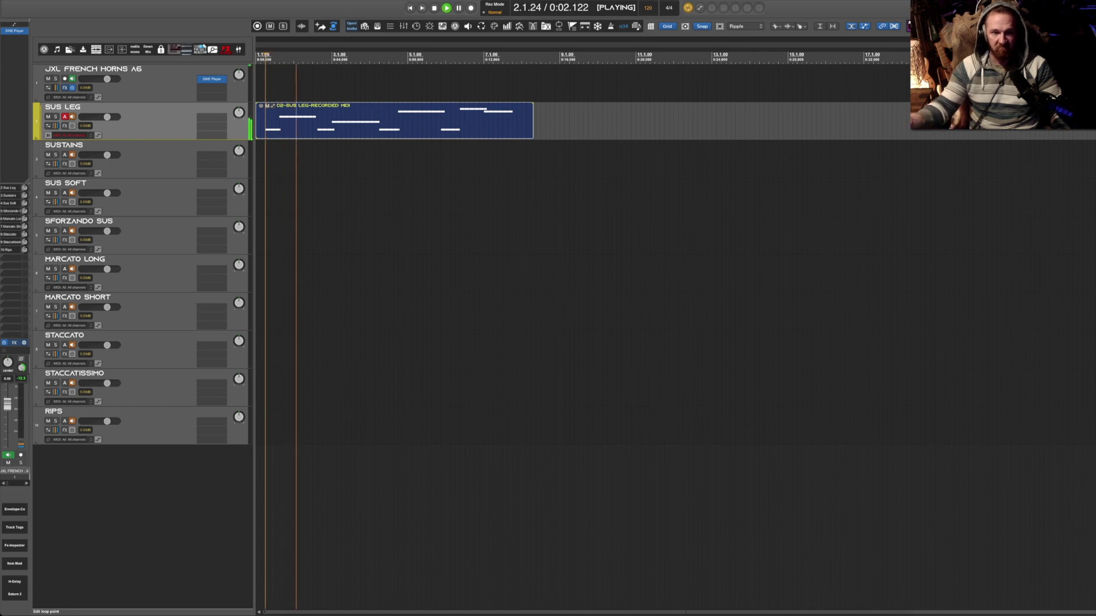
key(space)
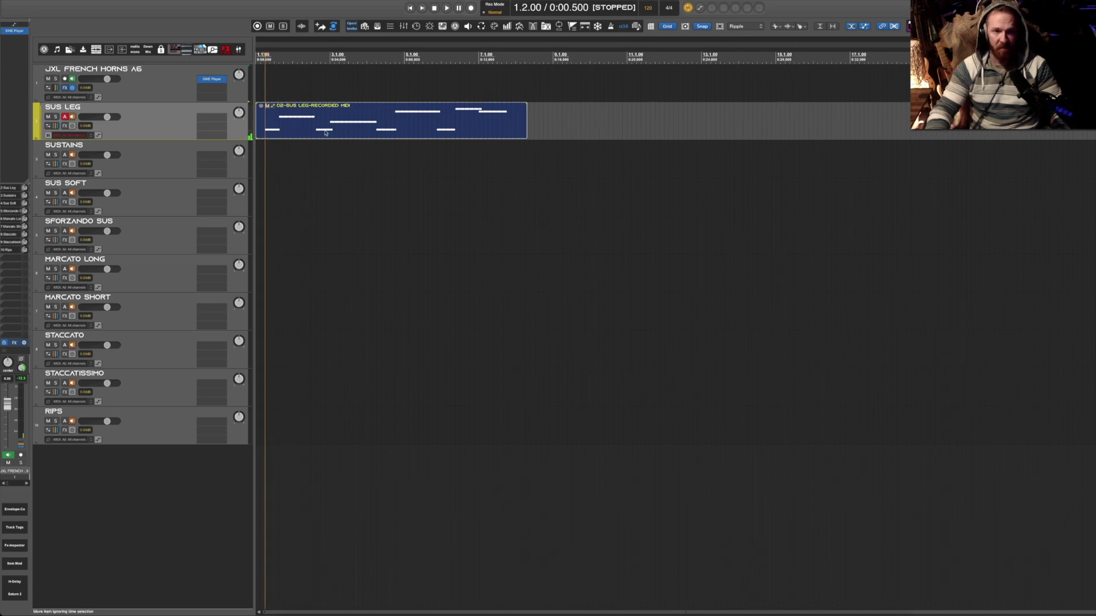
scroll(328, 131, up, 1)
right_click(317, 125)
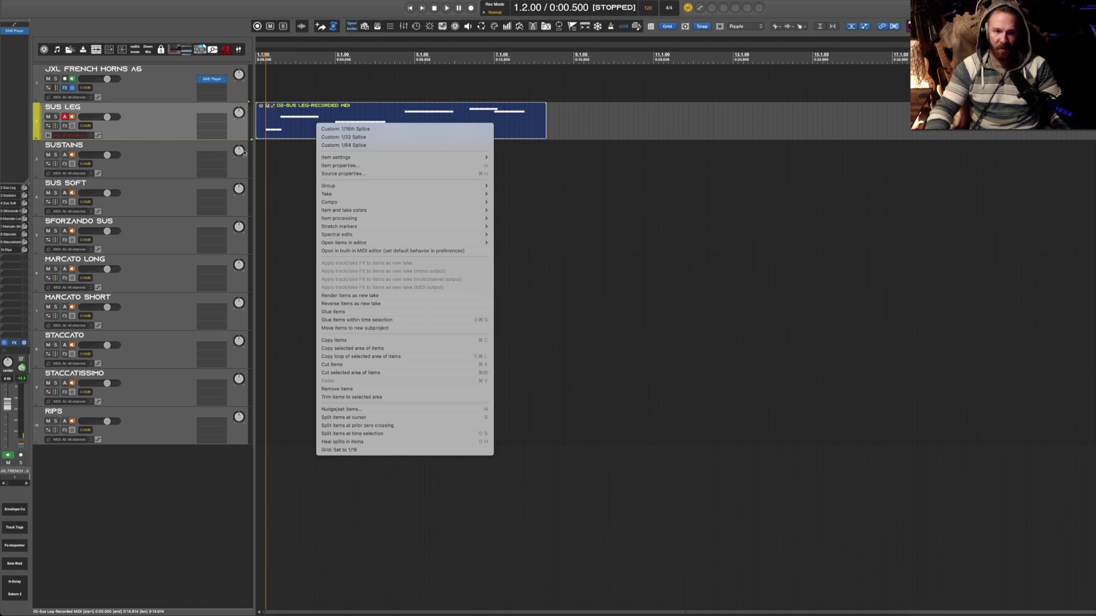
click(194, 118)
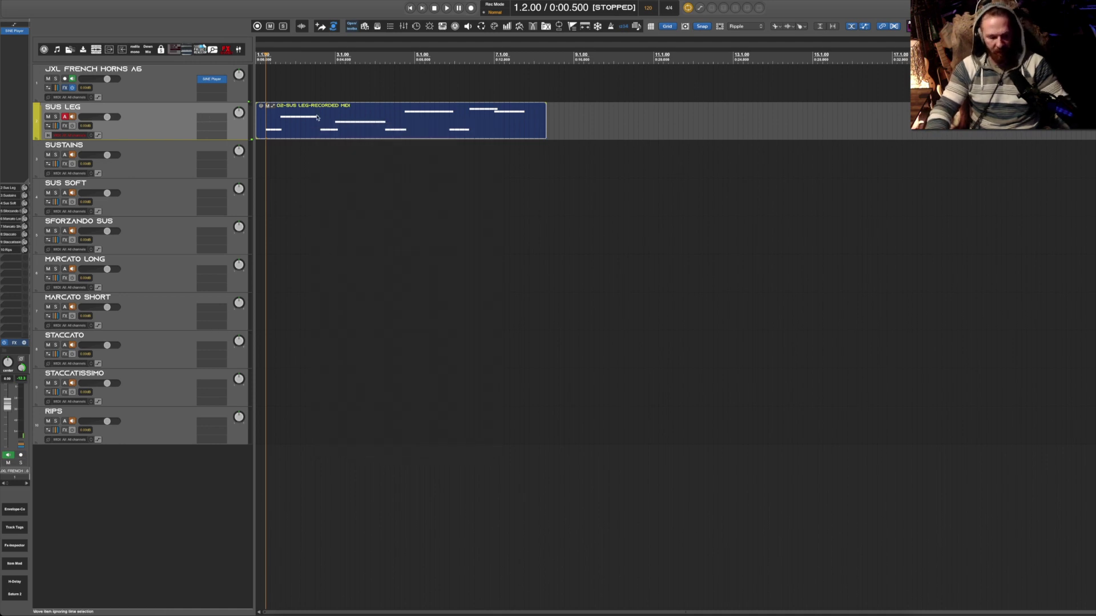
drag(303, 119, 318, 118)
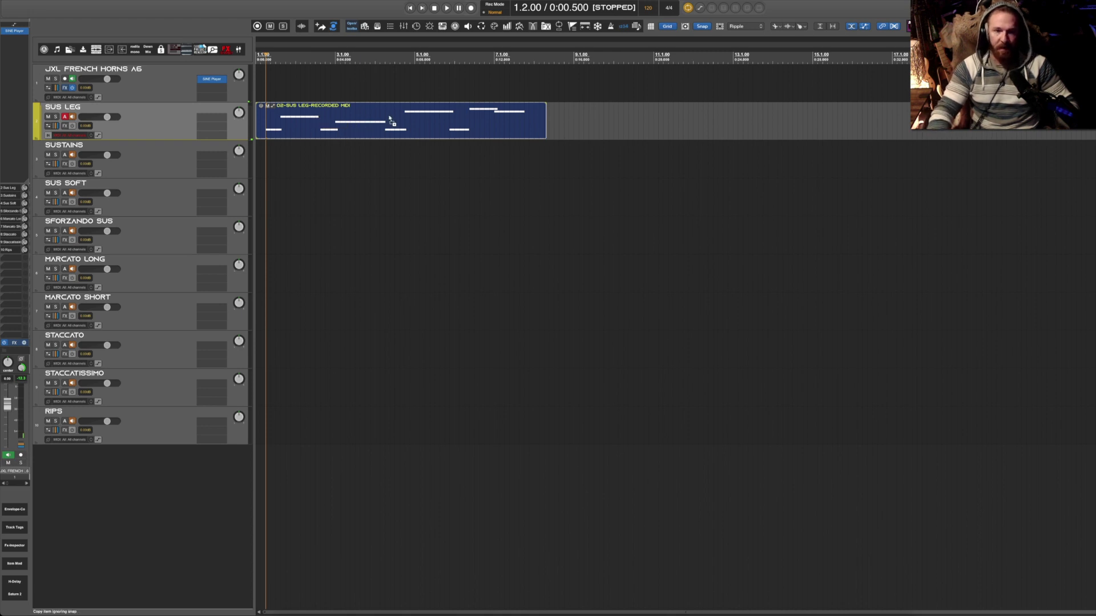
Render the Sus Leg MIDI item to a stem as a new audio take and play back the result
key(super+shift+f)
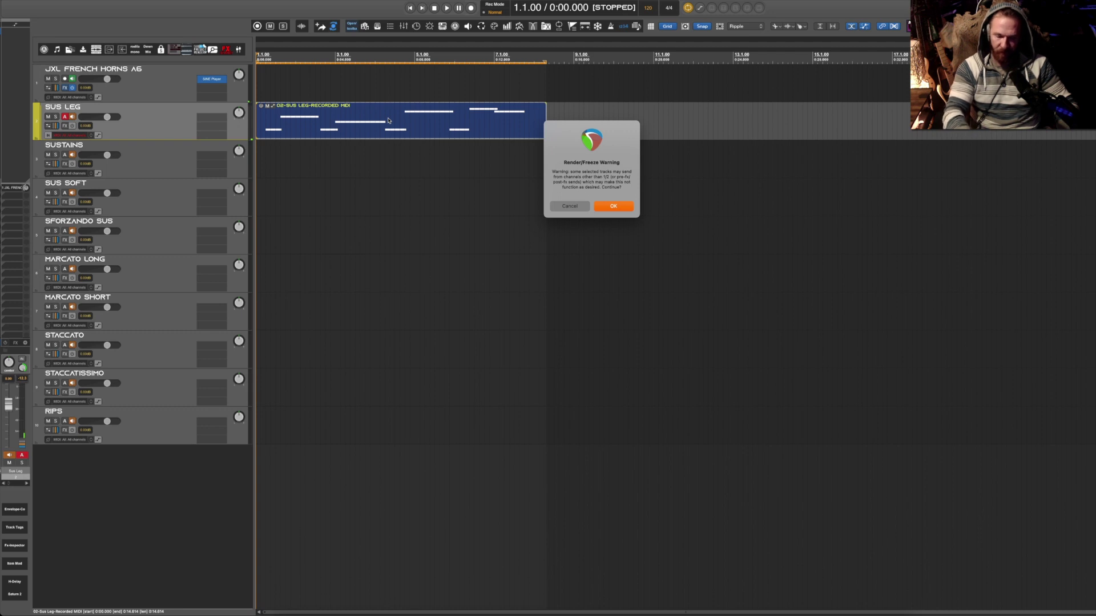
key(Return)
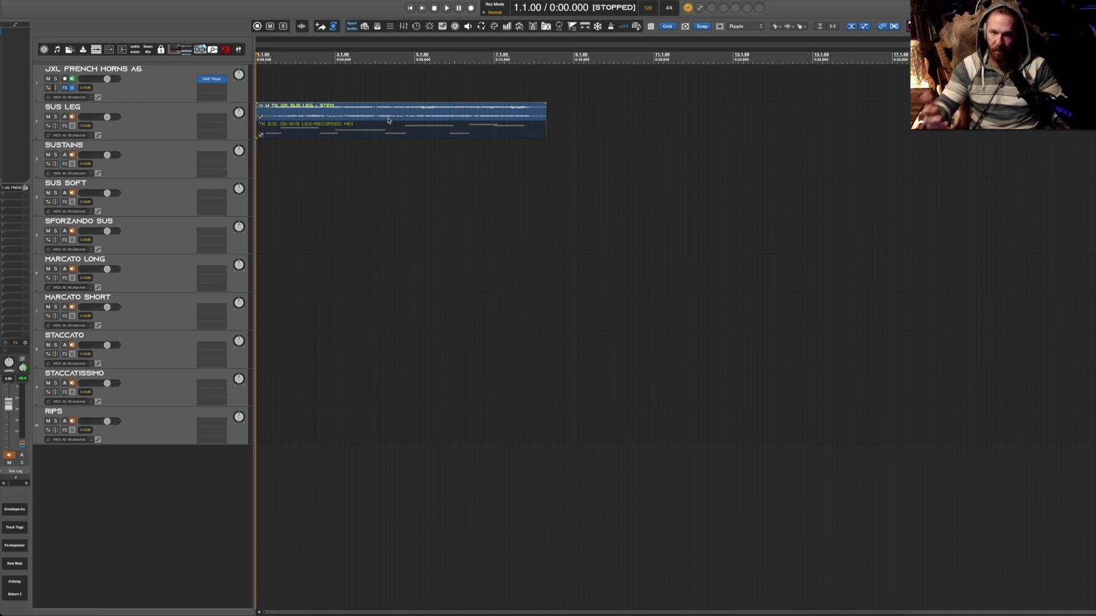
key(space)
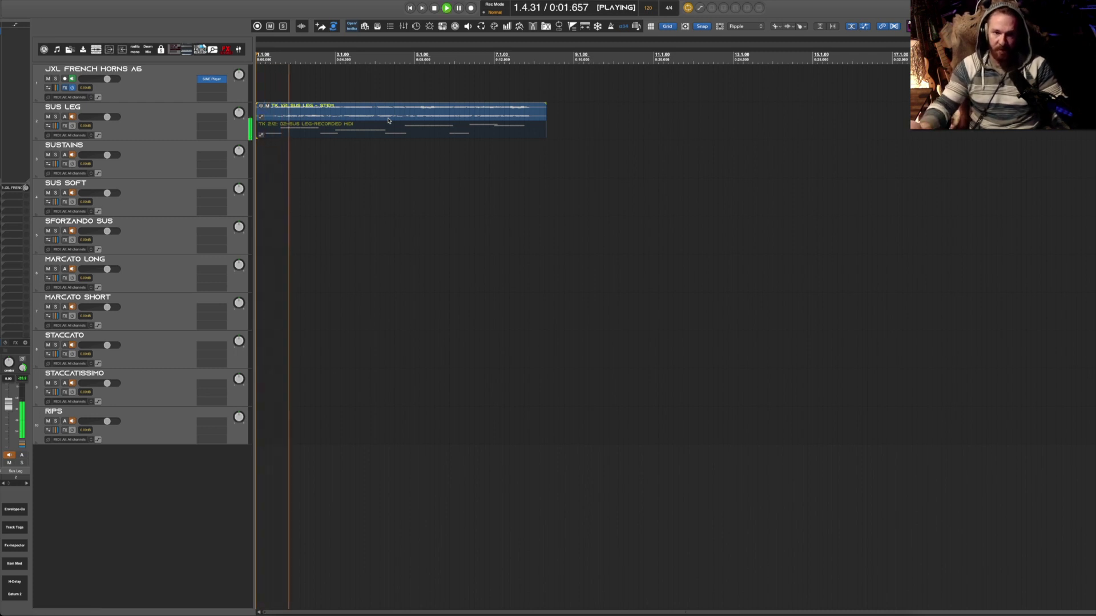
key(space)
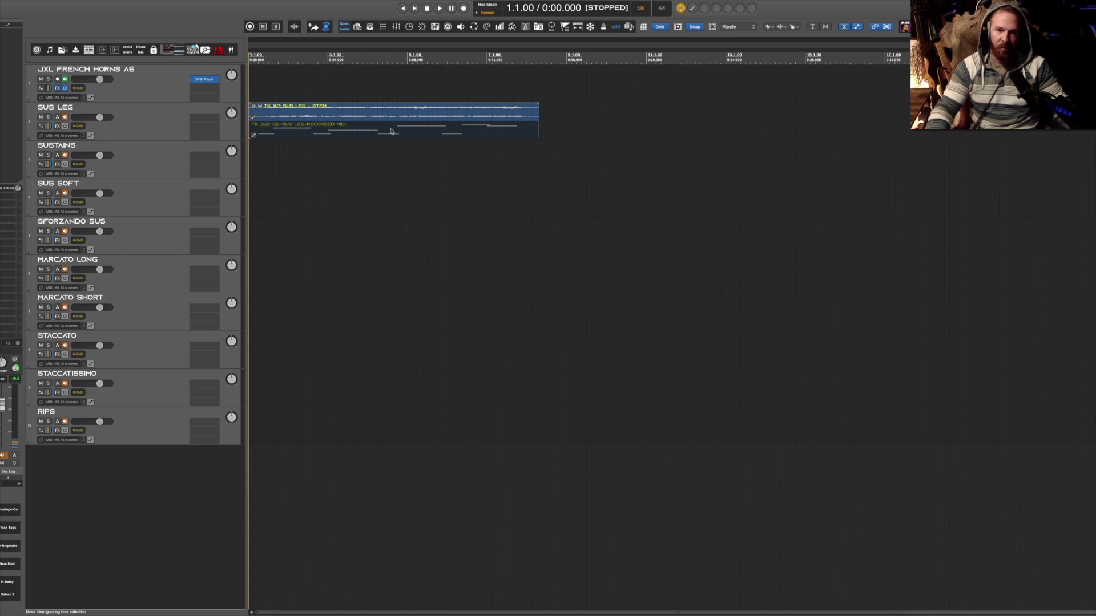
Undo the Sus Leg take render and increase the Sus Leg track's height
click(286, 130)
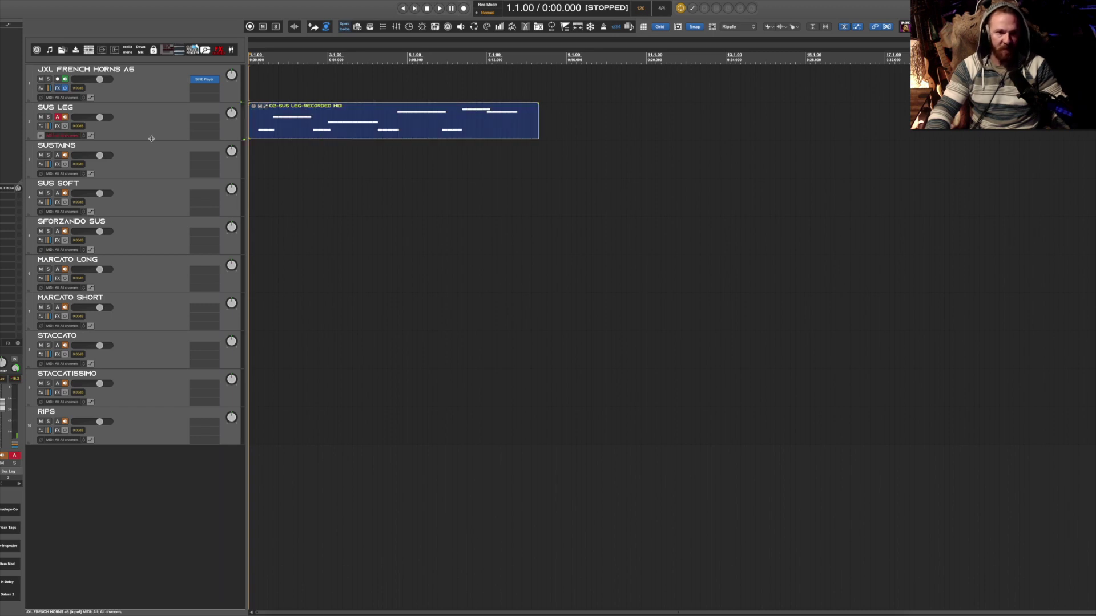
drag(152, 140, 164, 201)
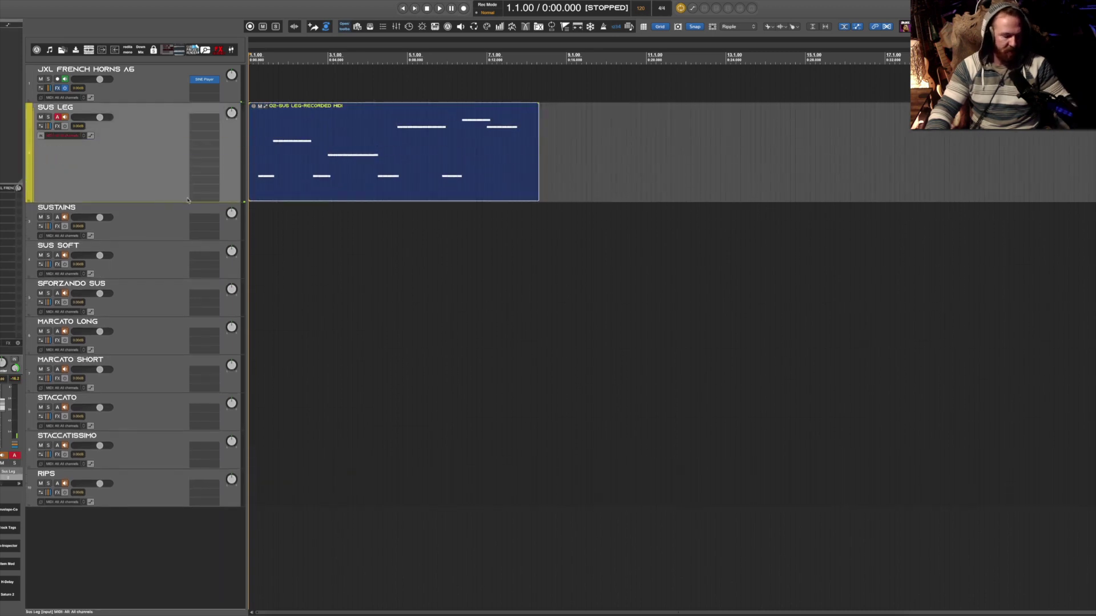
Render the Sus Leg track to a separate stem track, then undo the render
key(ctrl+shift+r)
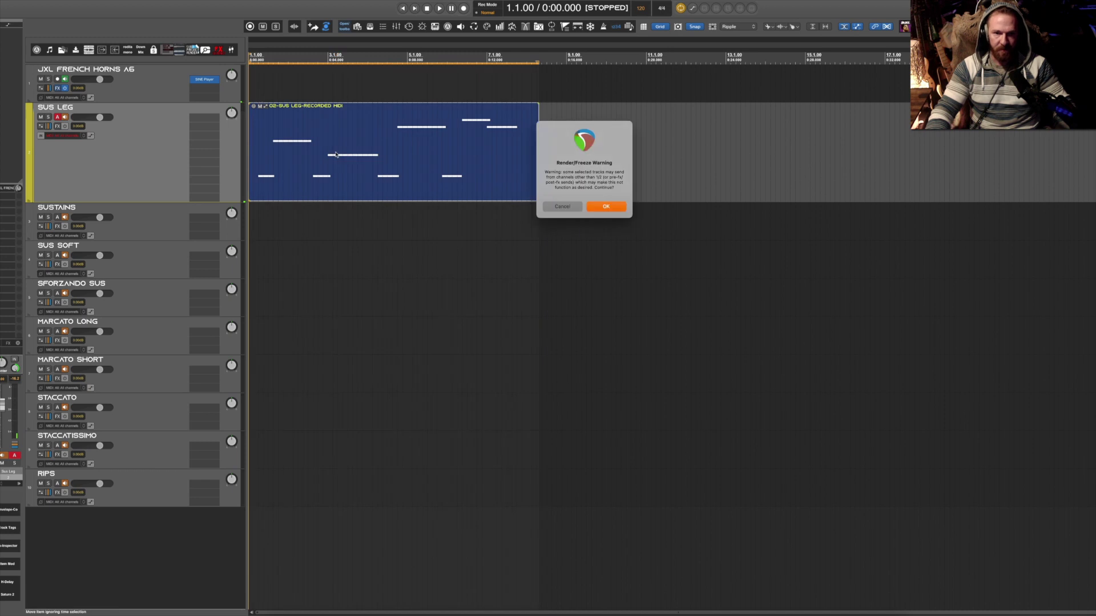
key(Return)
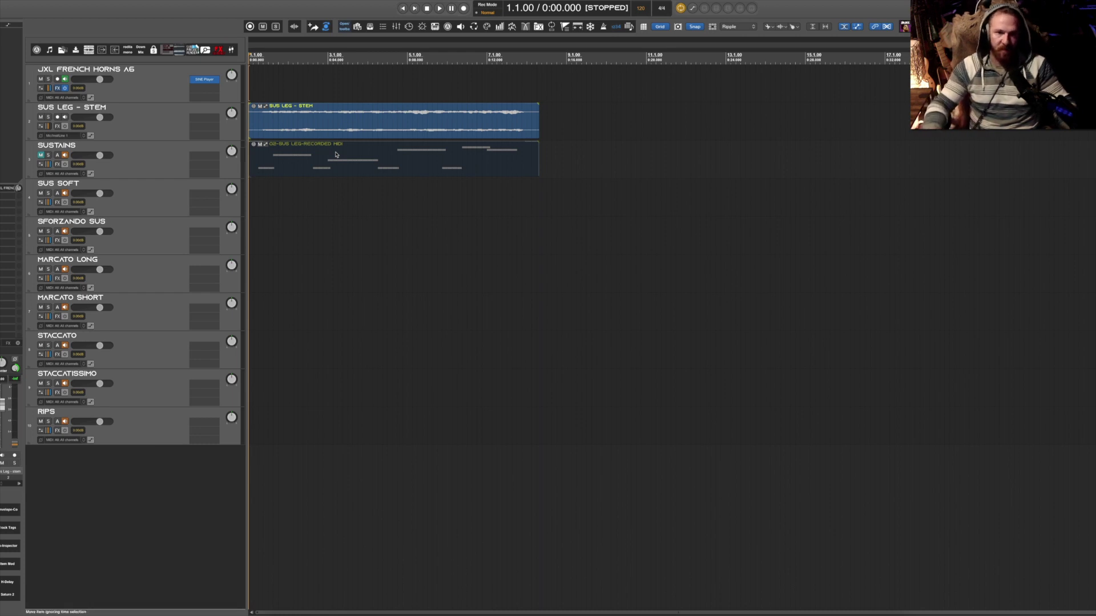
key(ctrl+z)
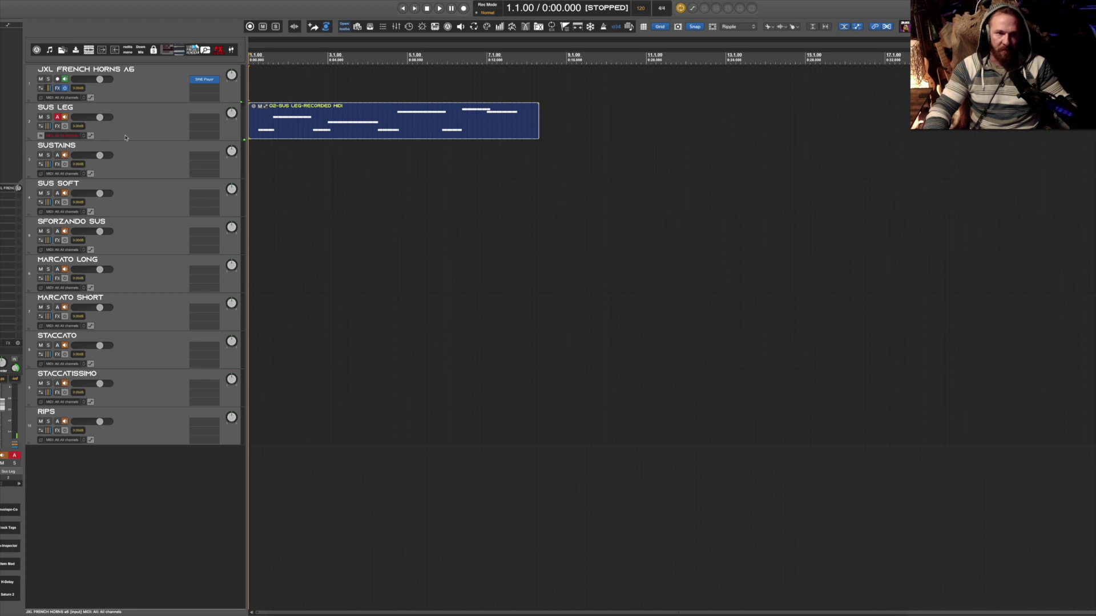
Select the Sus Leg track and render its recorded MIDI item over the item's full length
click(141, 134)
scroll(141, 134, up, 3)
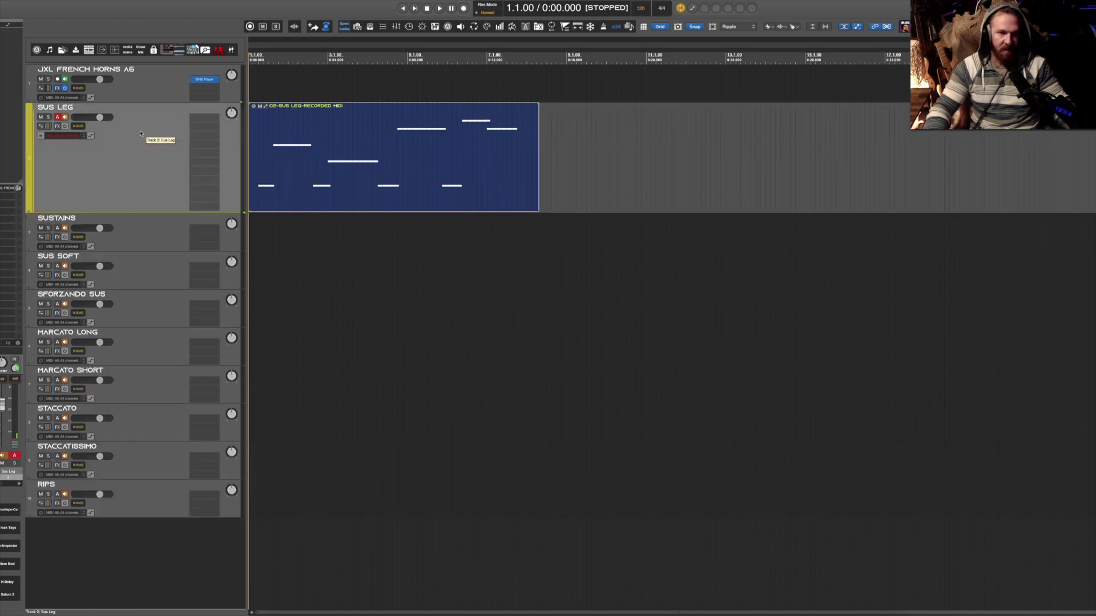
scroll(141, 134, down, 3)
scroll(141, 134, up, 3)
scroll(141, 134, down, 3)
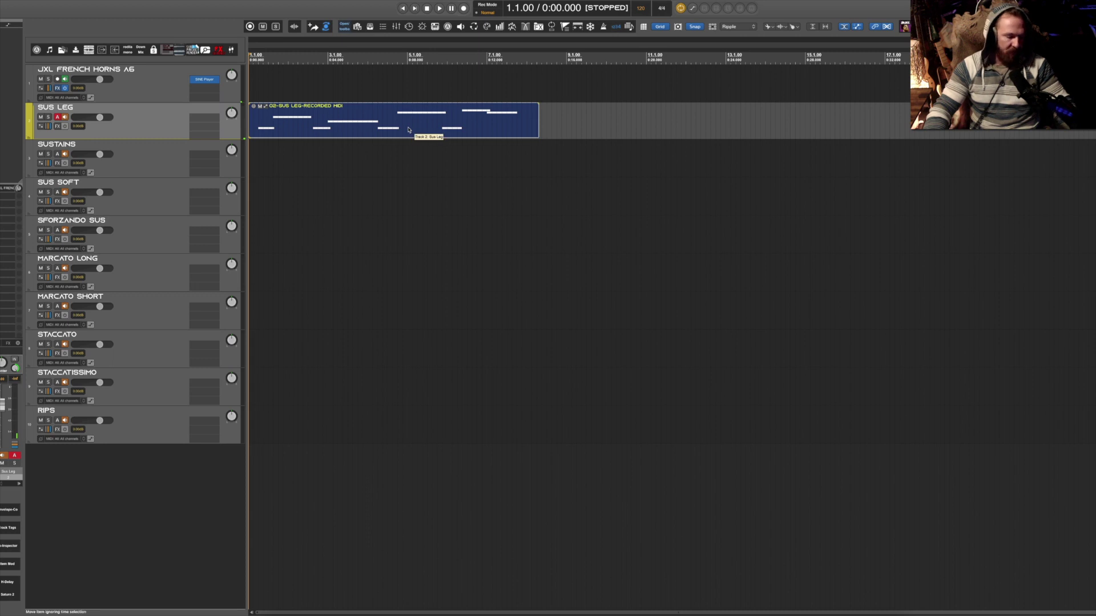
double_click(409, 131)
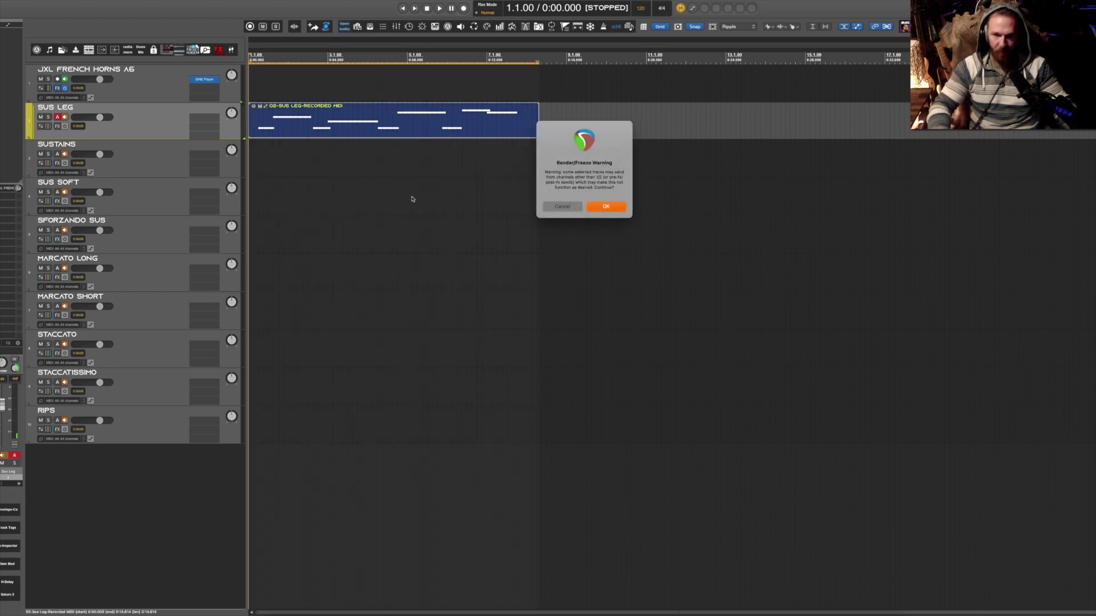
click(607, 207)
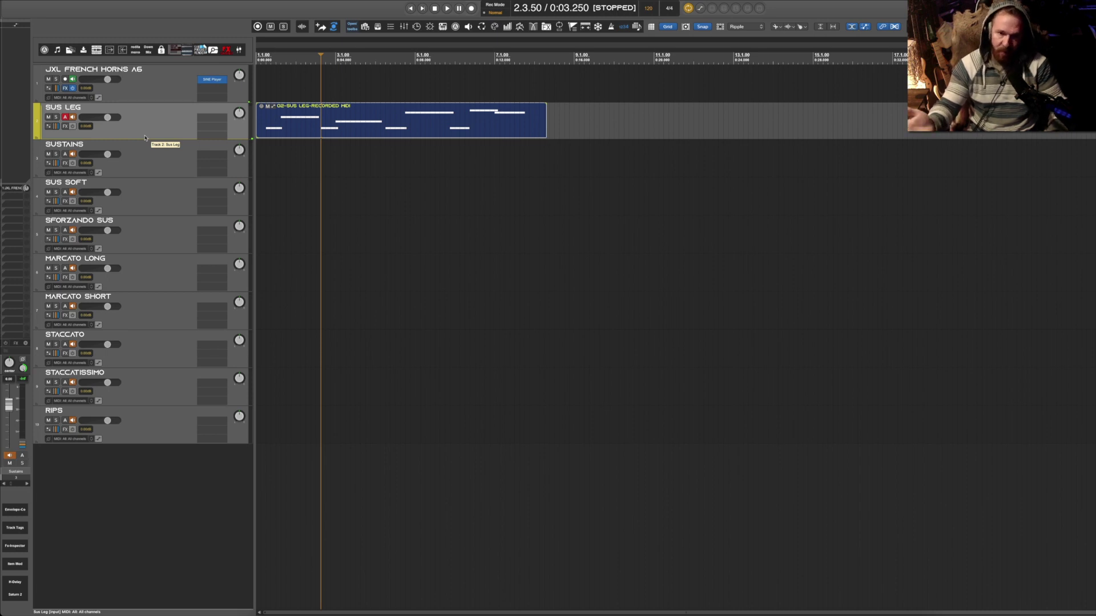
Add a new empty track and move it above the JXL French Horns a6 track
click(108, 484)
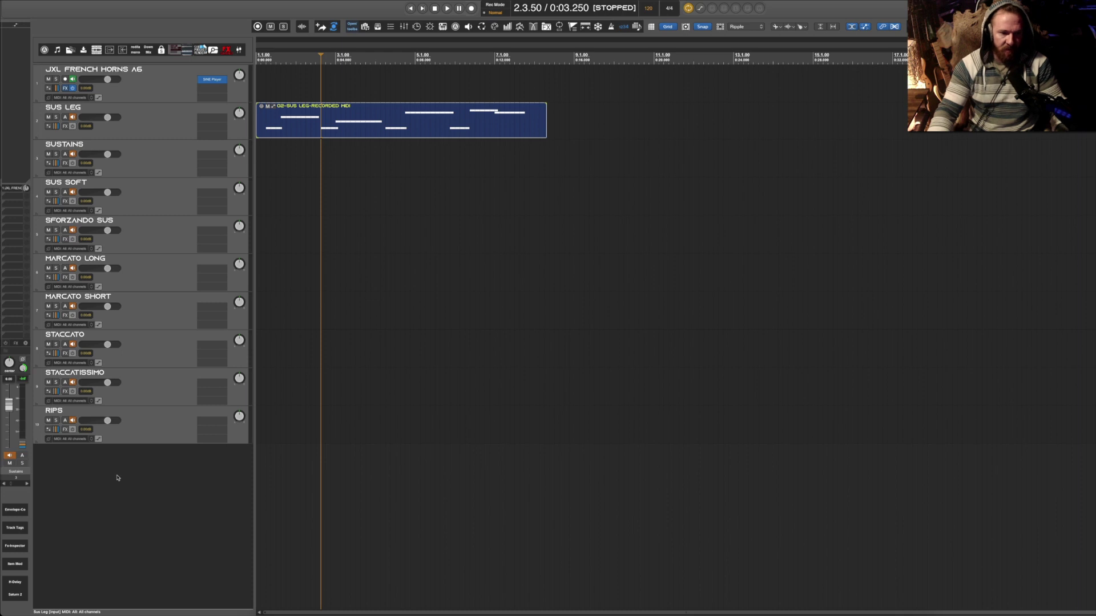
double_click(119, 475)
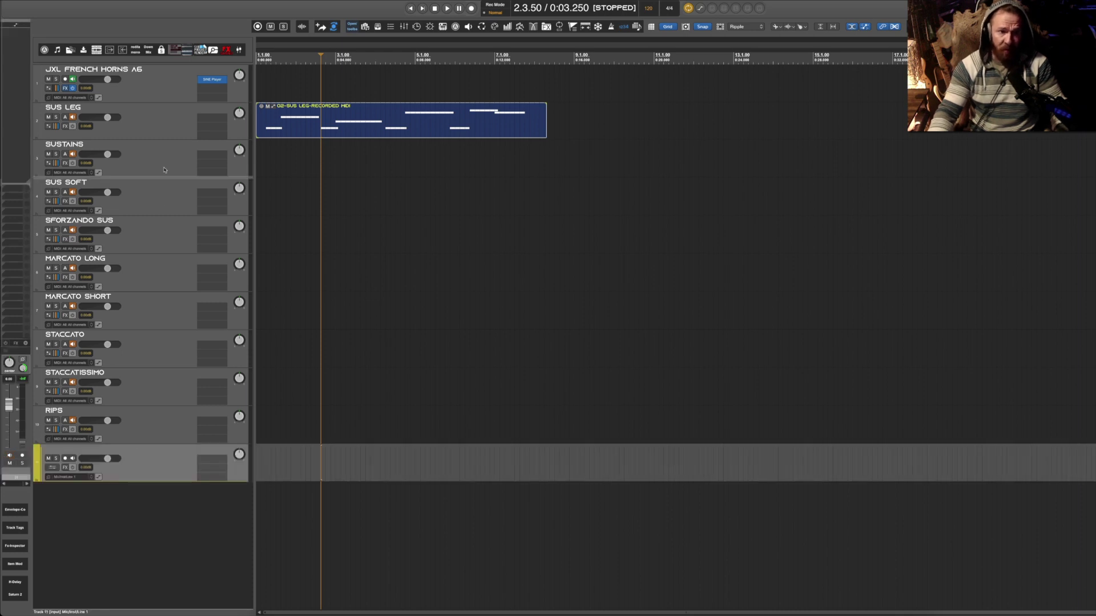
drag(165, 61, 157, 83)
Nest all tracks from JXL French Horns a6 through Rips inside the new track as a folder
click(161, 136)
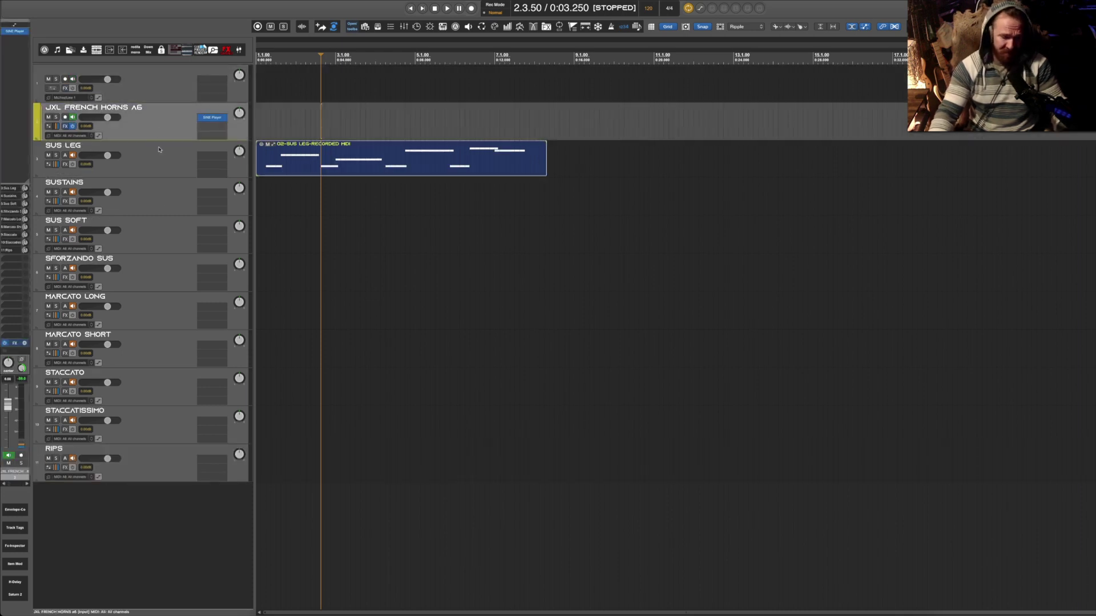
shift+click(143, 468)
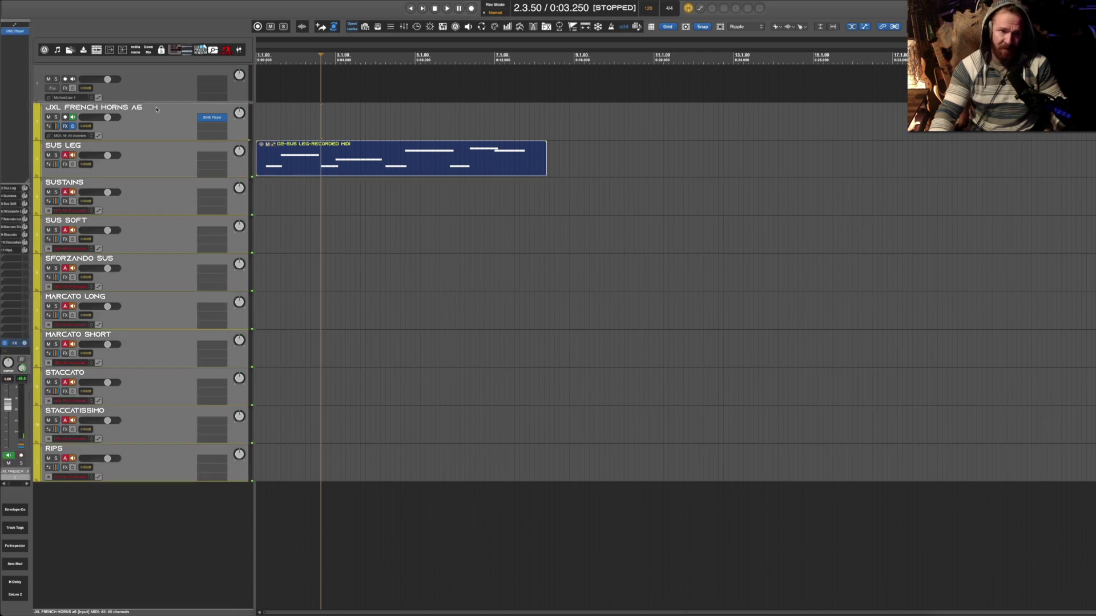
drag(160, 88, 160, 89)
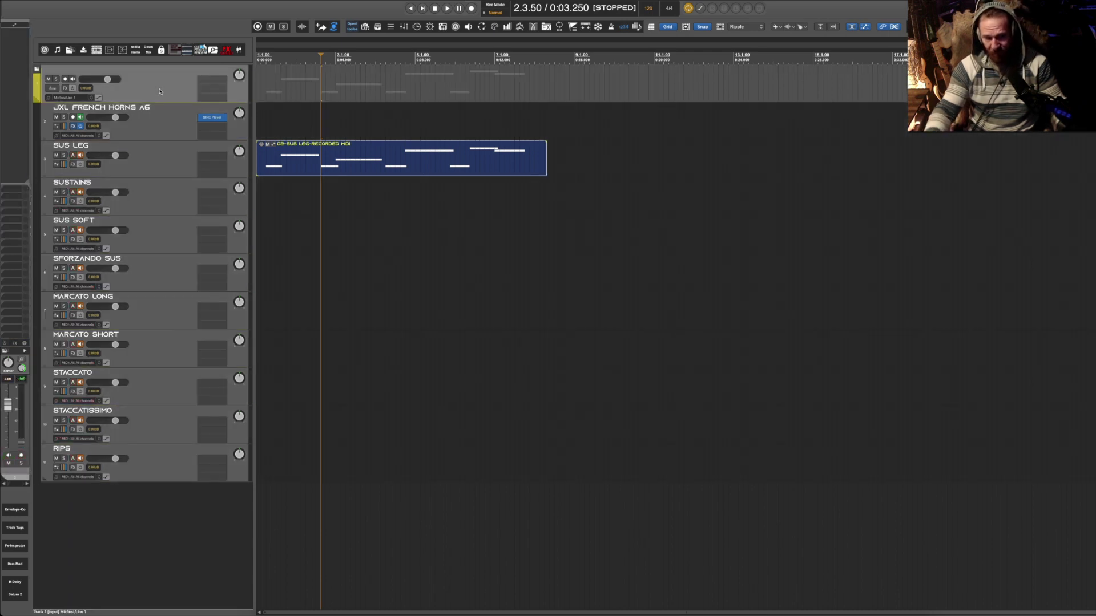
Collapse the folder's child tracks to compact rows and expand them again to full height
click(37, 69)
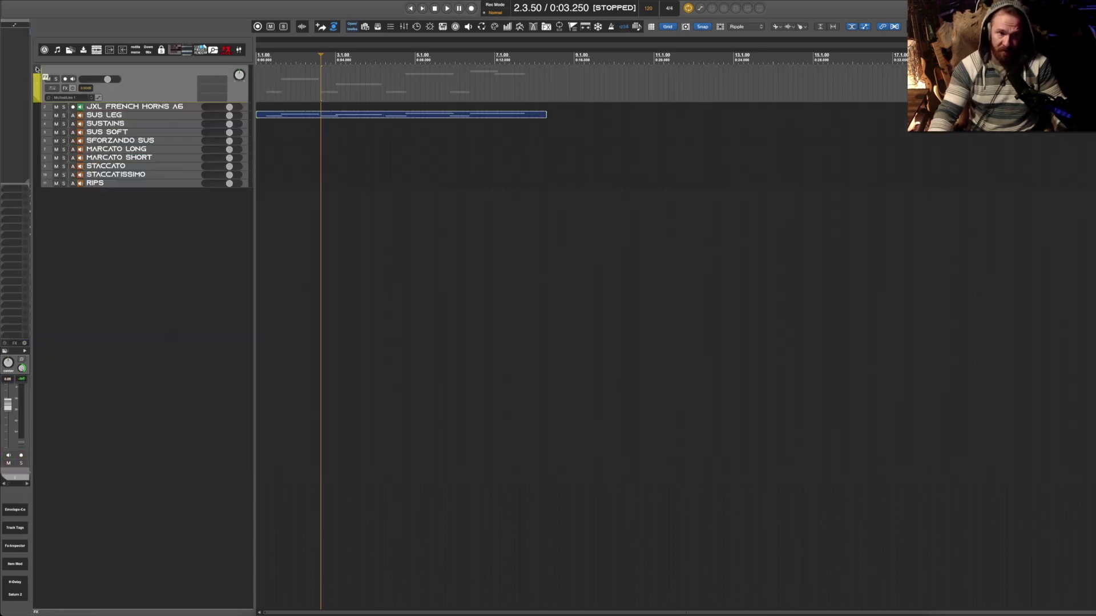
click(36, 69)
click(37, 69)
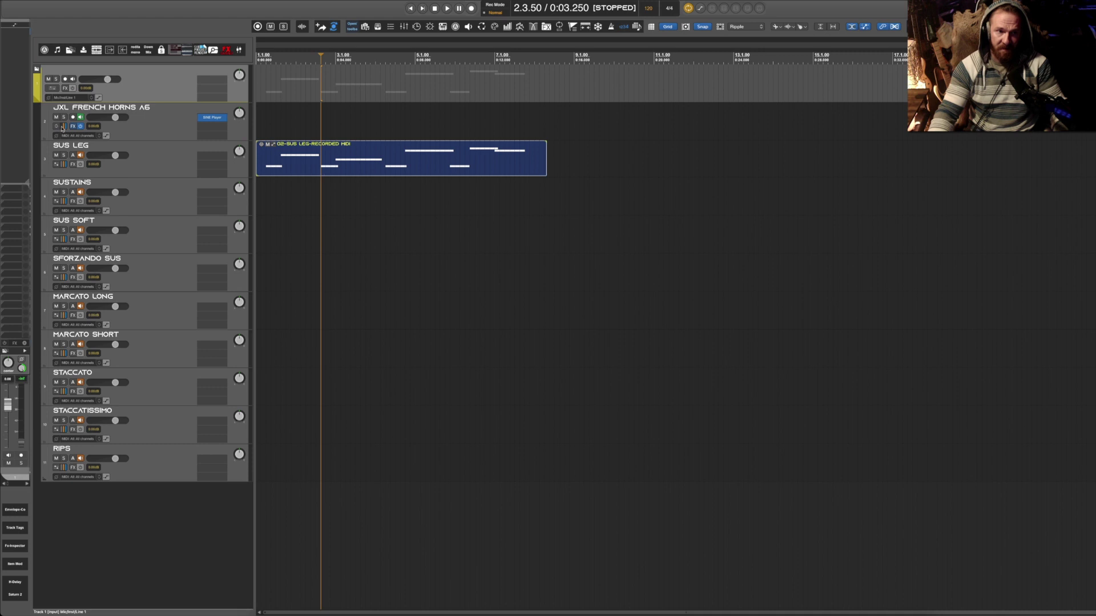
Examine the Sus Leg track's routing for its parent send, its send to JXL French Horns a6 and its receive
click(64, 127)
click(64, 127)
click(63, 164)
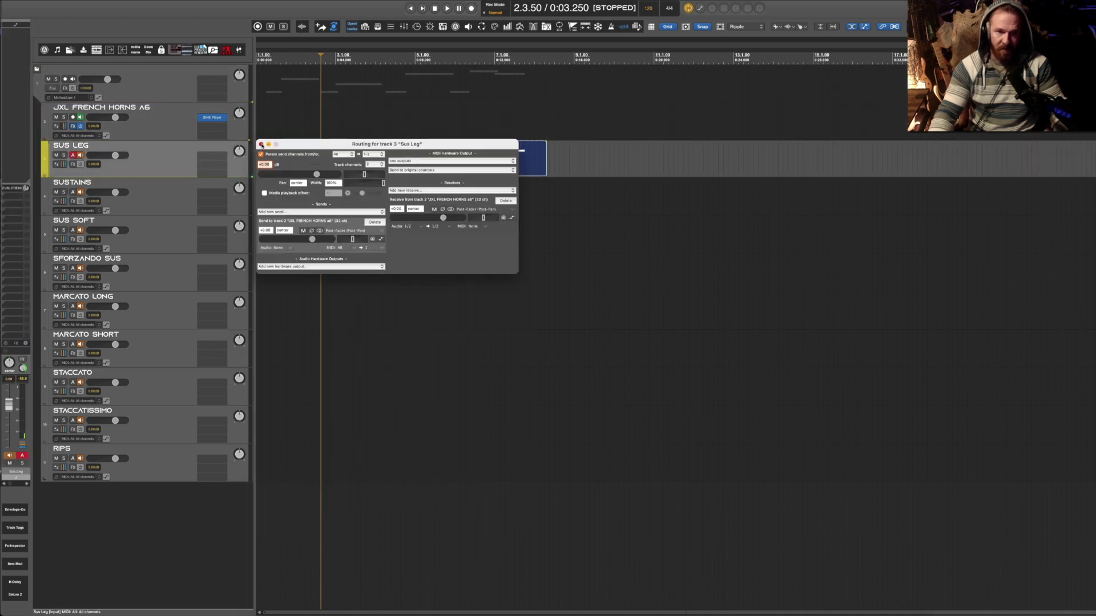
key(Escape)
click(147, 448)
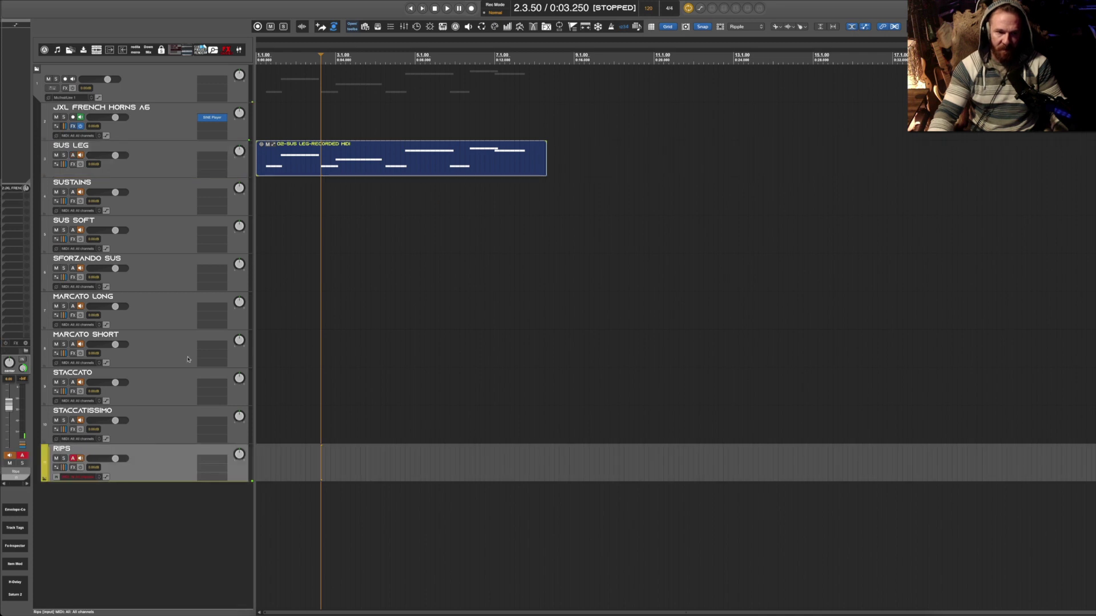
Render the Sus Leg MIDI item inside the folder to a stem as a new audio take
click(317, 160)
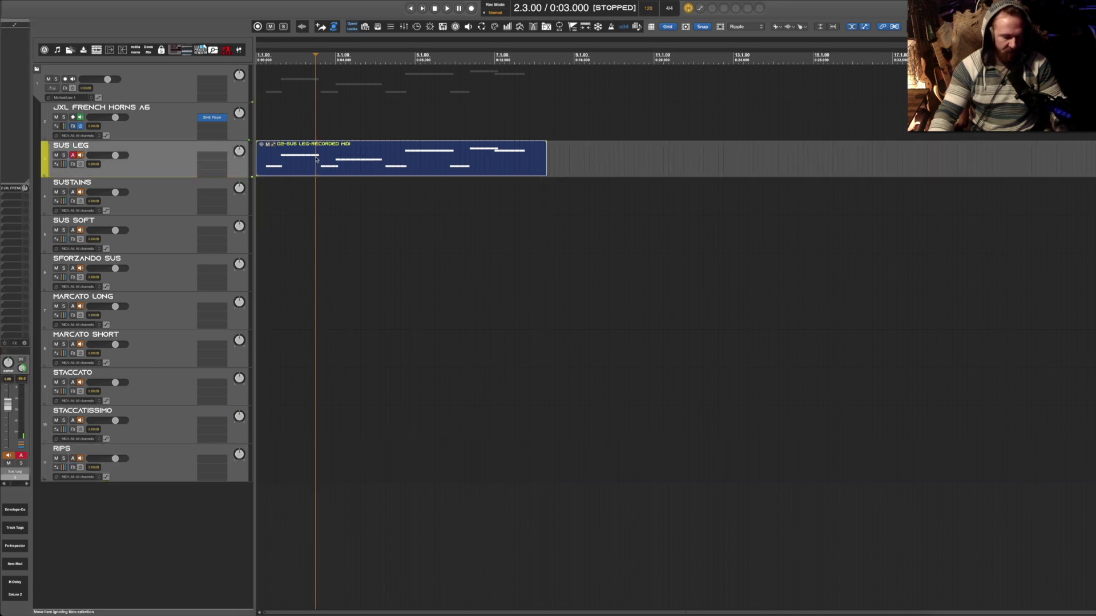
key(ctrl+shift+r)
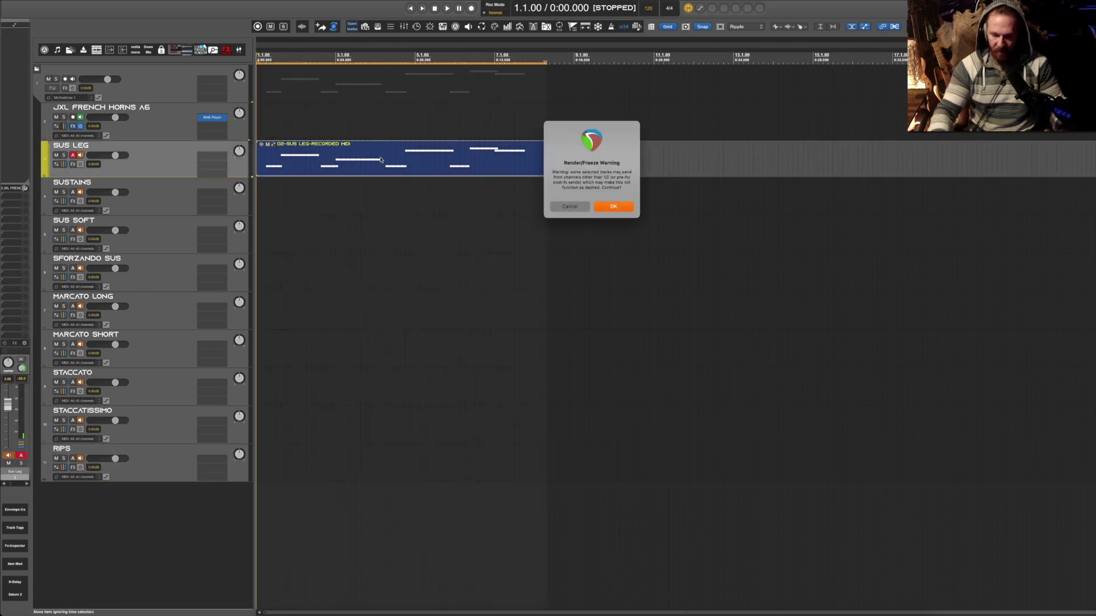
key(Return)
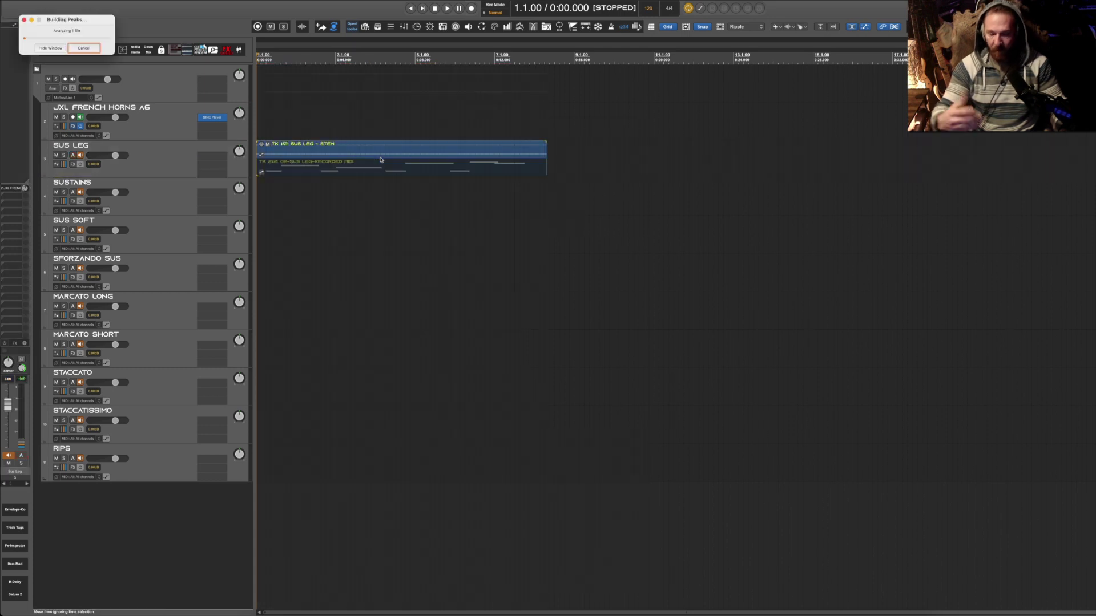